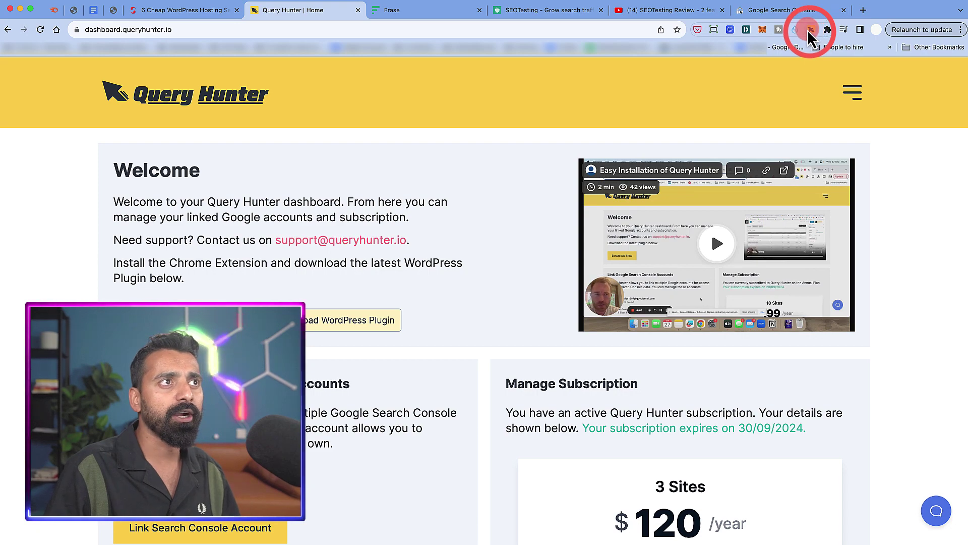
Open Query Hunter's search performance report for the cheap WordPress hosting post.
{"action": "left_click", "coordinate": [168, 11]}
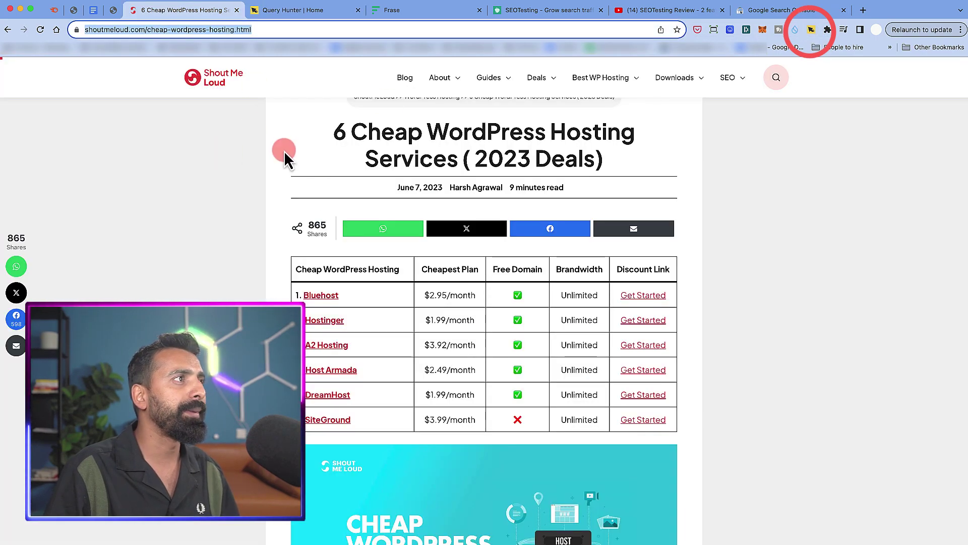
{"action": "left_click", "coordinate": [174, 131]}
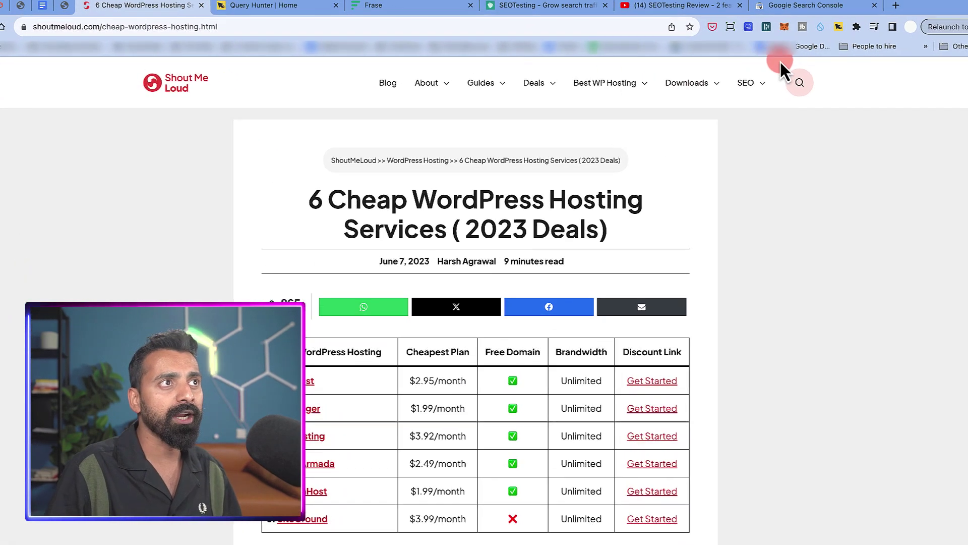
{"action": "left_click", "coordinate": [838, 27]}
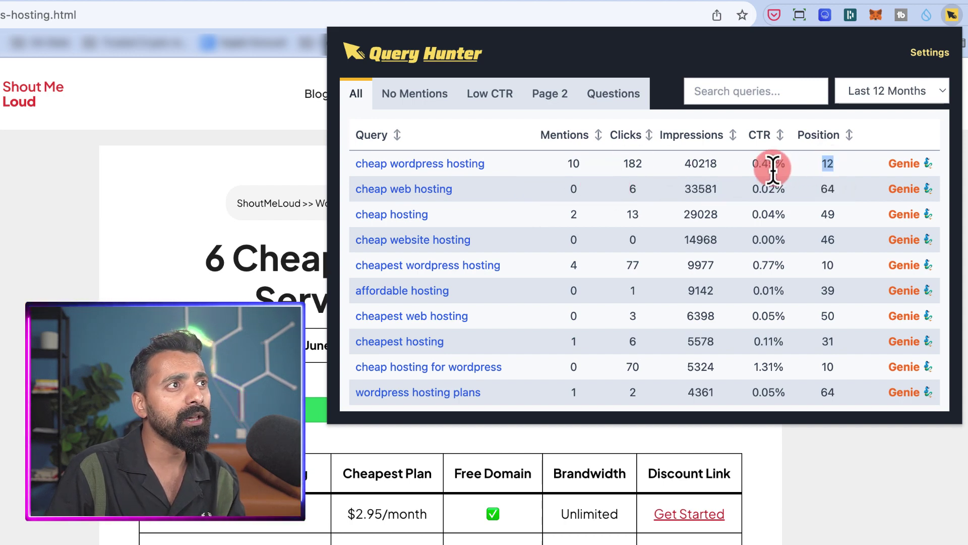
Highlight 'cheap wordpress hosting' at 0.45% CTR and 40218 impressions, then browse the query filters.
{"action": "left_click_drag", "start_coordinate": [785, 167], "coordinate": [750, 168]}
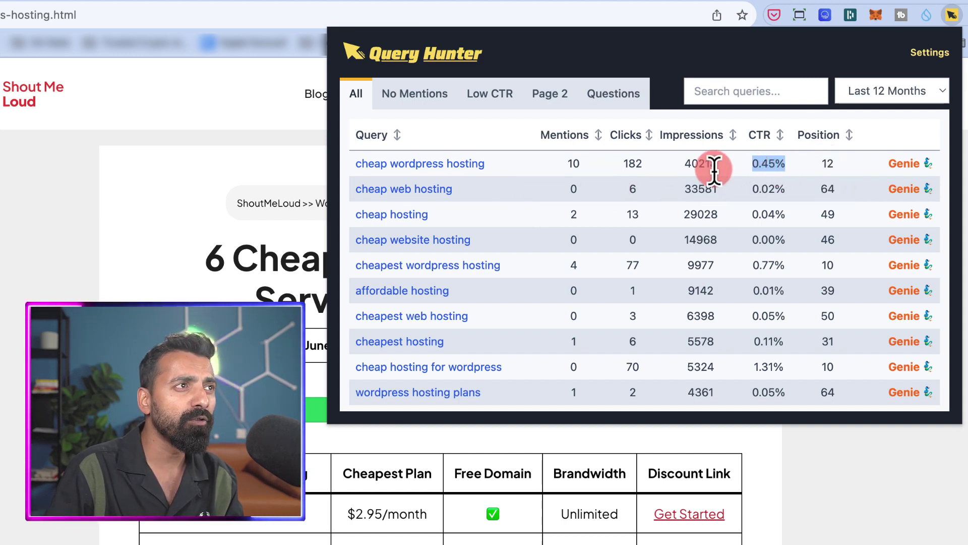
{"action": "left_click_drag", "start_coordinate": [718, 164], "coordinate": [686, 168]}
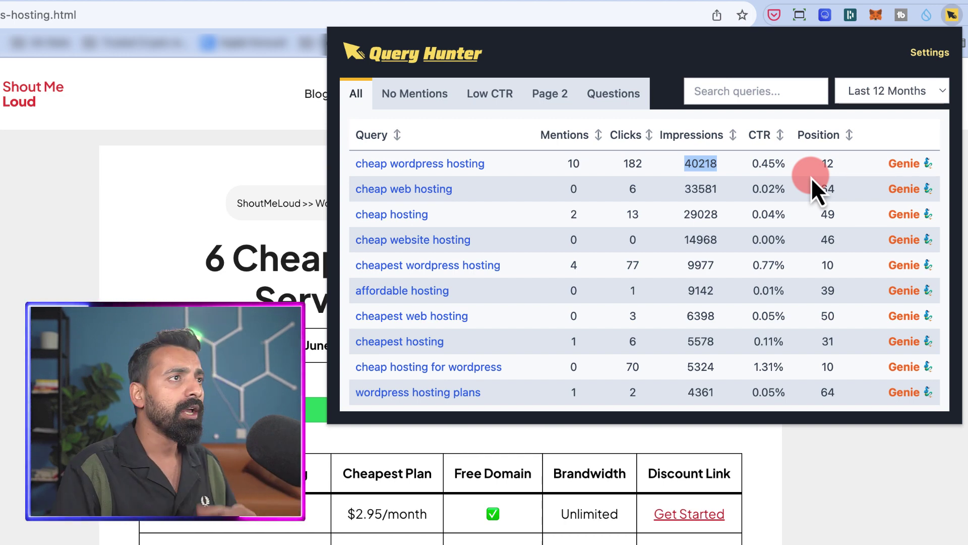
{"action": "left_click", "coordinate": [379, 96]}
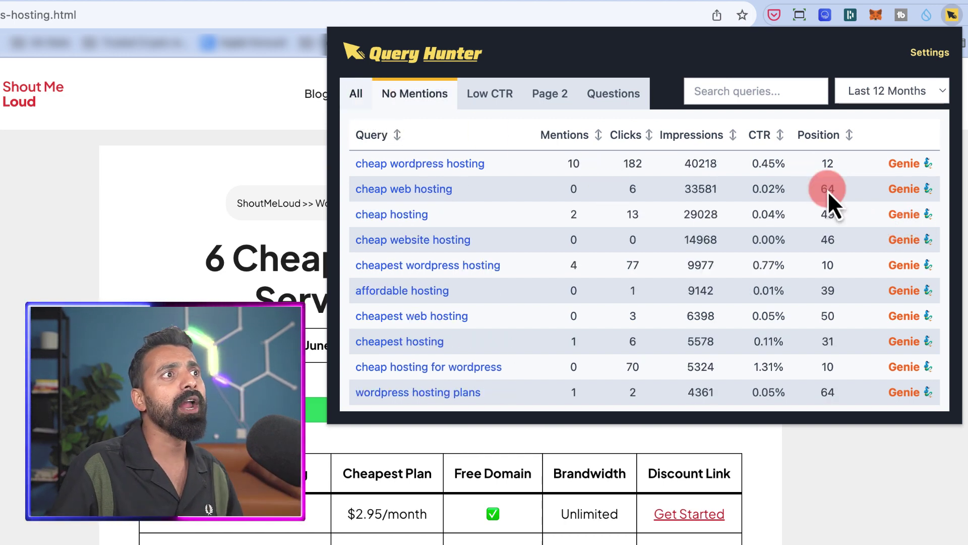
{"action": "left_click", "coordinate": [458, 217]}
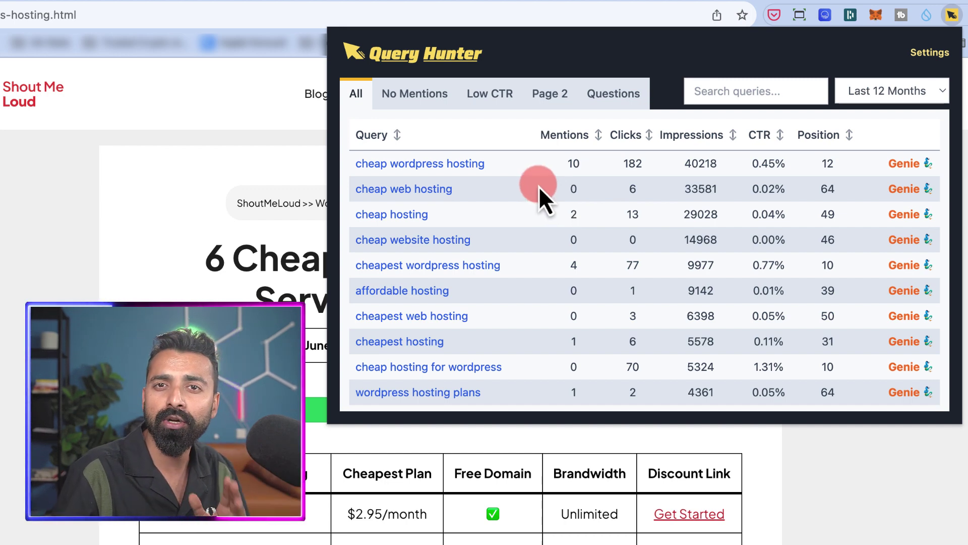
Filter to No Mentions queries and sort them by position, best ranks first.
{"action": "left_click", "coordinate": [415, 100]}
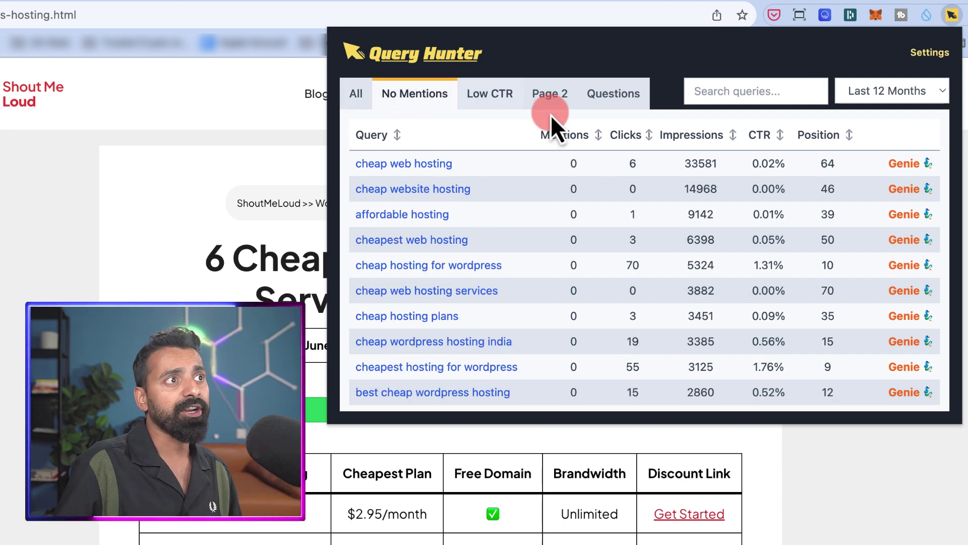
{"action": "left_click", "coordinate": [823, 139]}
{"action": "left_click", "coordinate": [801, 135]}
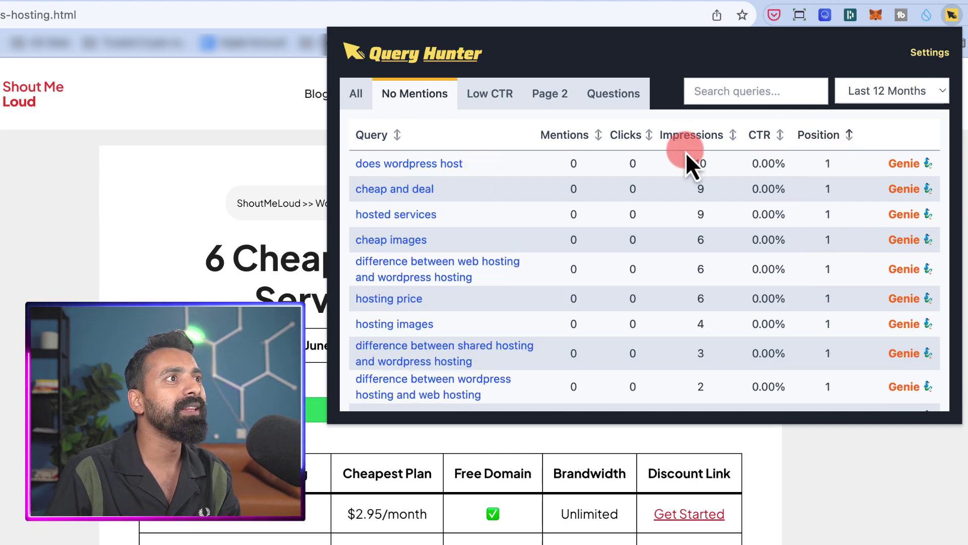
Scroll the unmentioned queries and highlight the 1.76% CTR of 'cheapest hosting for wordpress'.
{"action": "scroll", "coordinate": [743, 241], "scroll_direction": "down", "scroll_amount": 10}
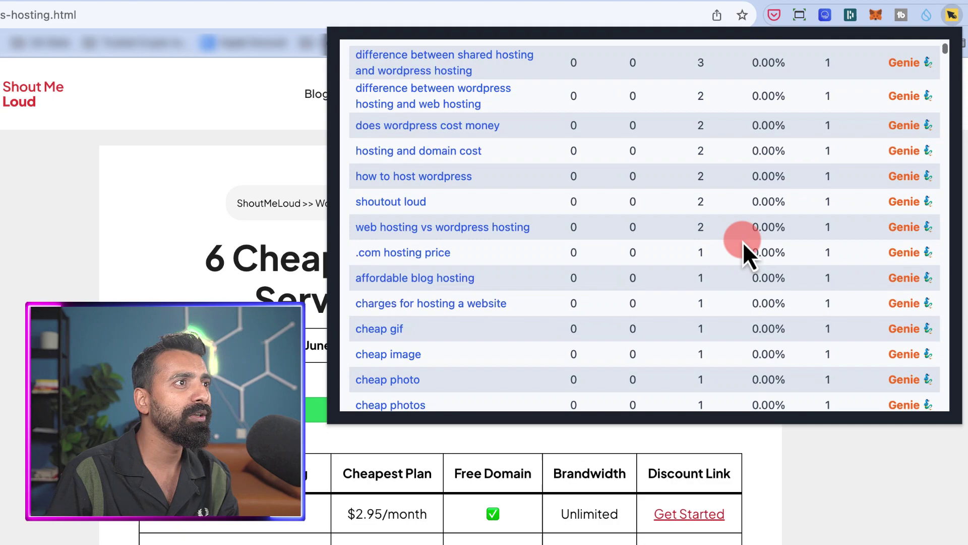
{"action": "scroll", "coordinate": [743, 241], "scroll_direction": "down", "scroll_amount": 15}
{"action": "scroll", "coordinate": [743, 241], "scroll_direction": "up", "scroll_amount": 5}
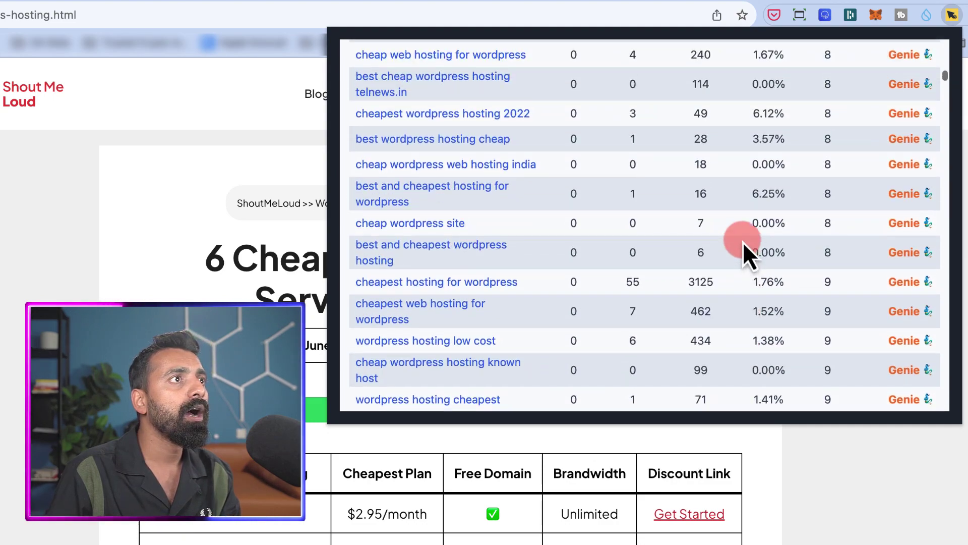
{"action": "scroll", "coordinate": [742, 241], "scroll_direction": "down", "scroll_amount": 4}
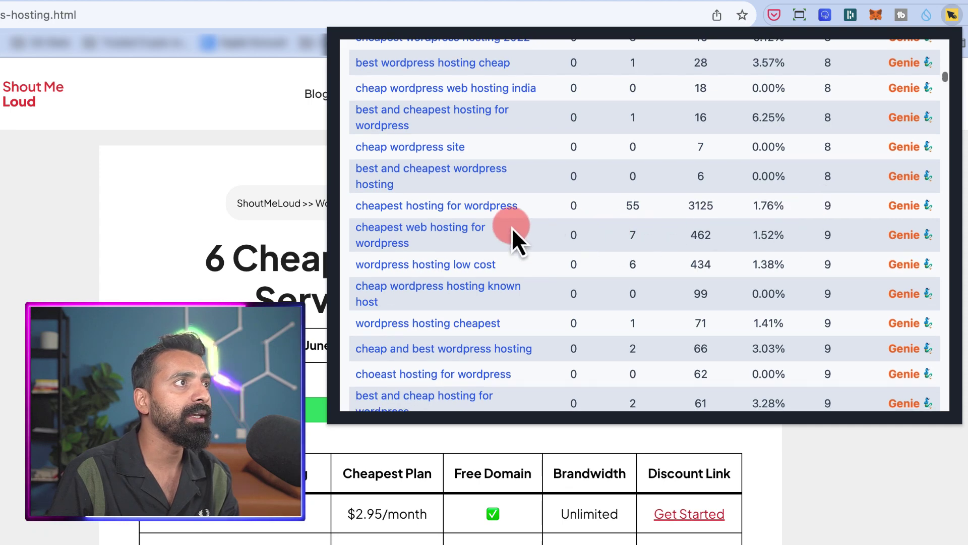
{"action": "scroll", "coordinate": [502, 230], "scroll_direction": "down", "scroll_amount": 1}
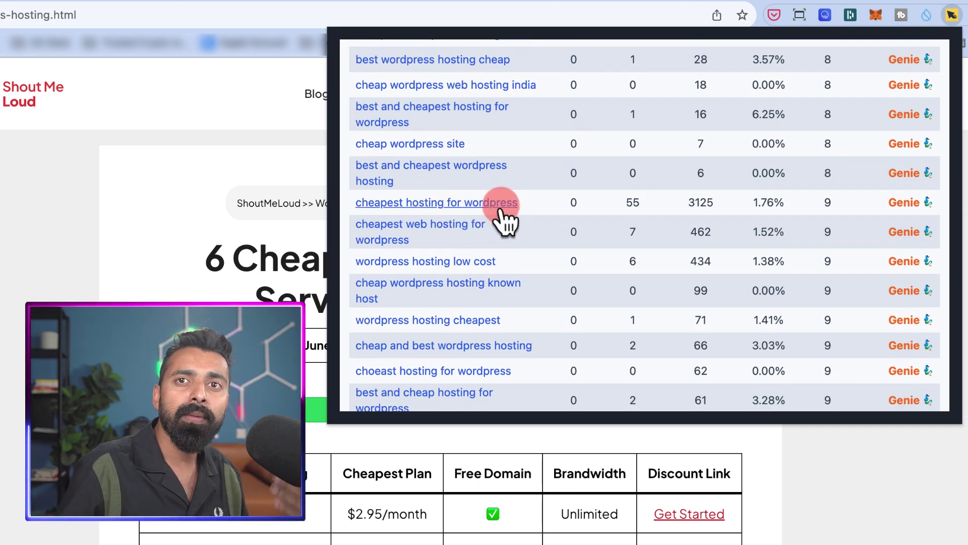
{"action": "left_click_drag", "start_coordinate": [754, 202], "coordinate": [786, 202]}
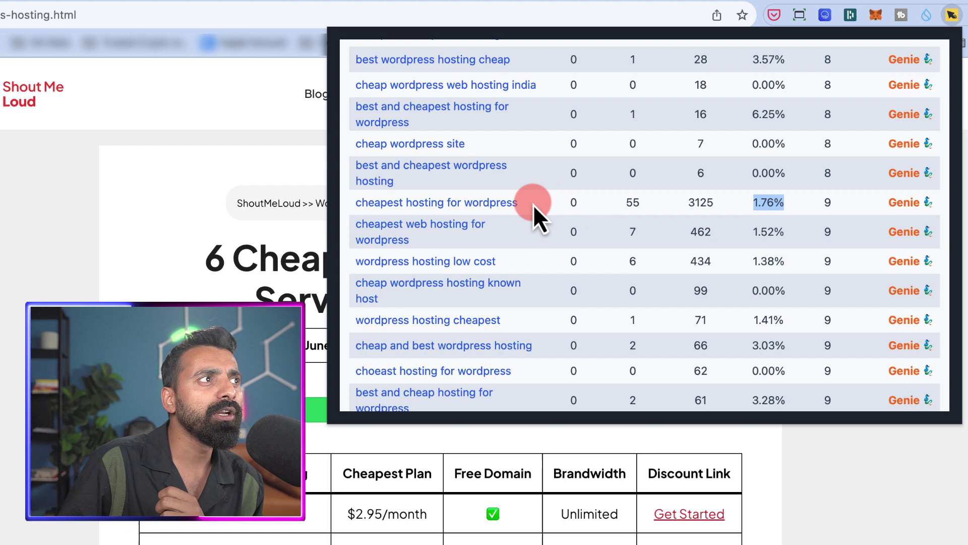
{"action": "scroll", "coordinate": [510, 209], "scroll_direction": "down", "scroll_amount": 1}
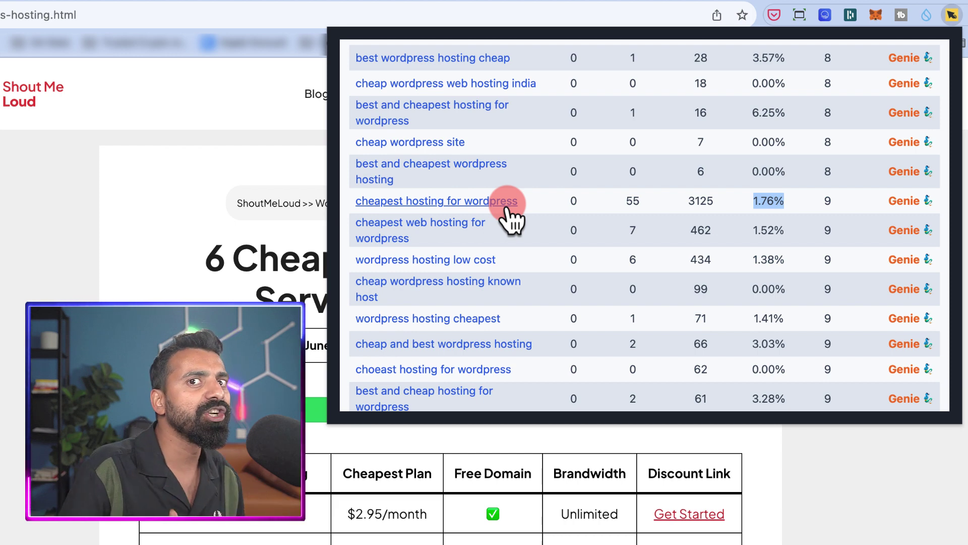
{"action": "scroll", "coordinate": [601, 232], "scroll_direction": "down", "scroll_amount": 1}
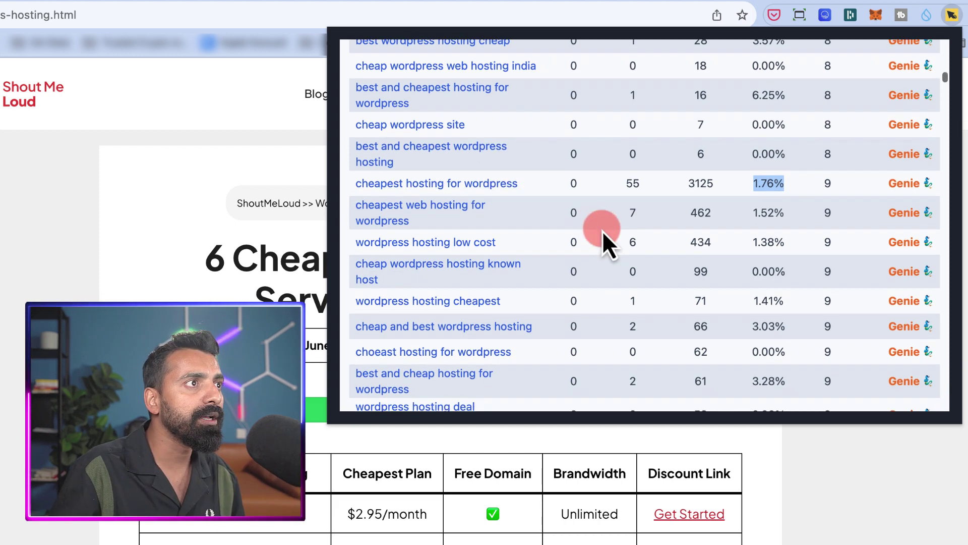
{"action": "scroll", "coordinate": [549, 223], "scroll_direction": "down", "scroll_amount": 1}
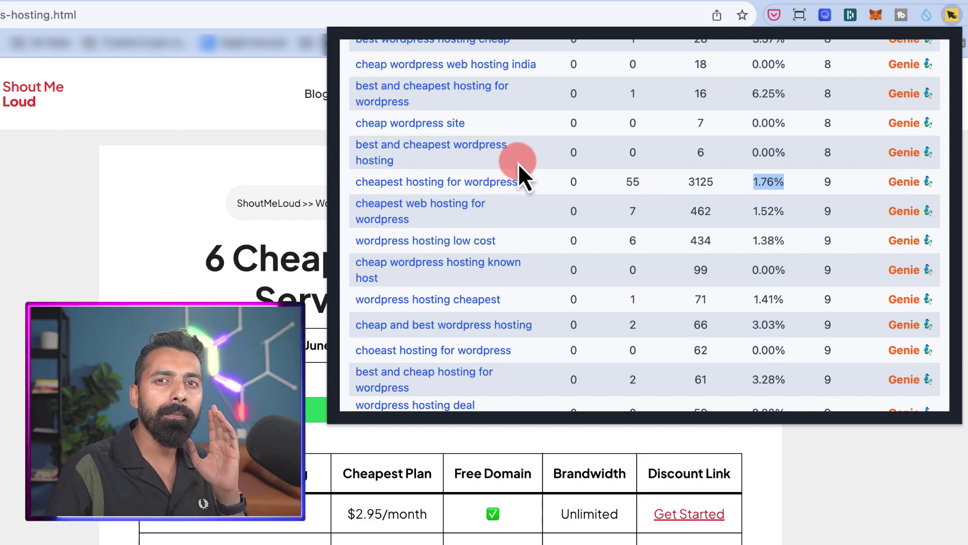
{"action": "scroll", "coordinate": [574, 164], "scroll_direction": "up", "scroll_amount": 3}
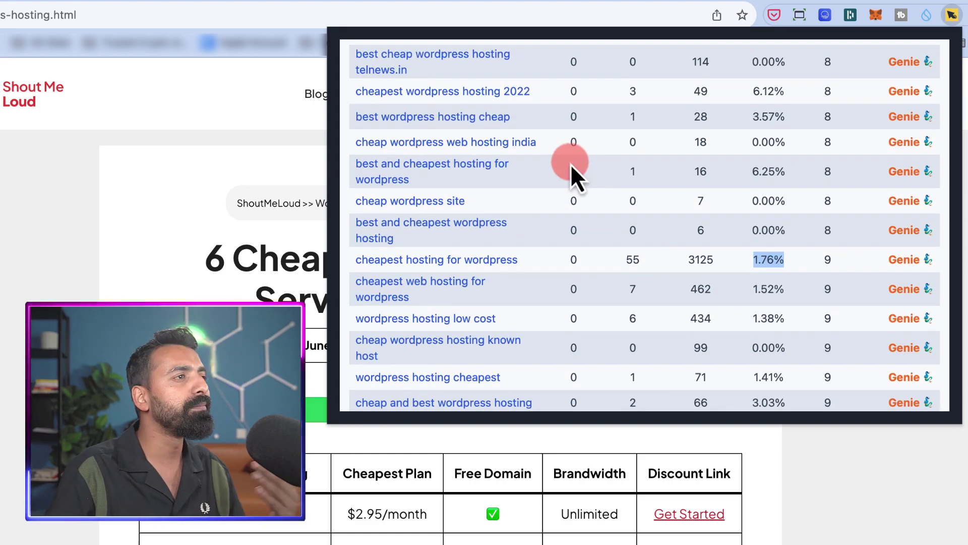
{"action": "scroll", "coordinate": [570, 165], "scroll_direction": "up", "scroll_amount": 15}
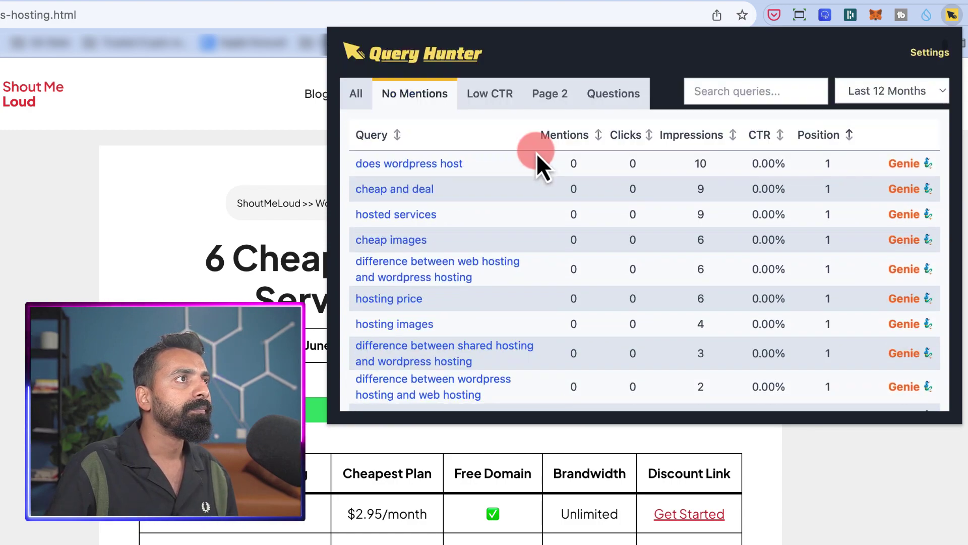
Show Low CTR queries and highlight affordable hosting's position 39 and 0 mentions.
{"action": "left_click", "coordinate": [491, 101]}
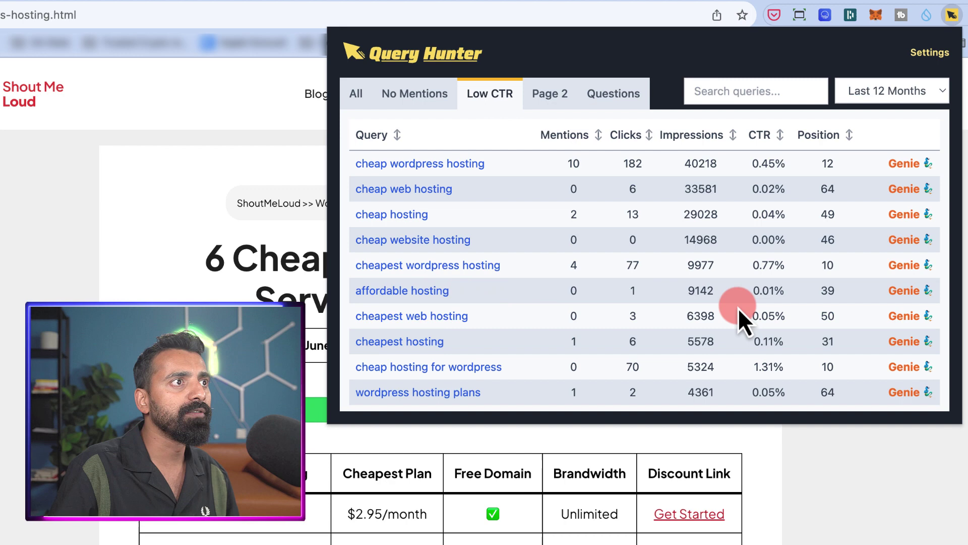
{"action": "double_click", "coordinate": [836, 292]}
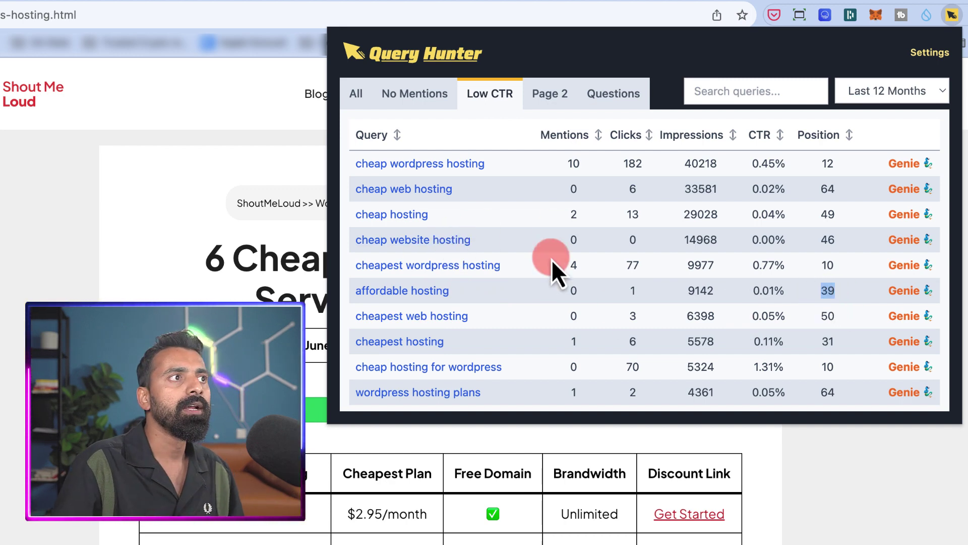
{"action": "left_click", "coordinate": [584, 295]}
{"action": "left_click_drag", "start_coordinate": [584, 294], "coordinate": [558, 295]}
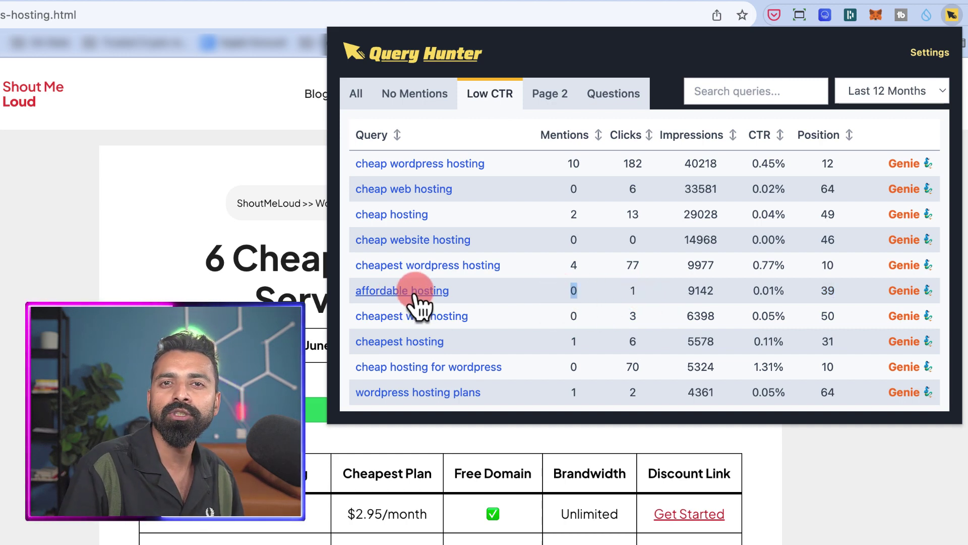
Switch to the Page 2 queries and scroll through the list.
{"action": "left_click", "coordinate": [551, 95]}
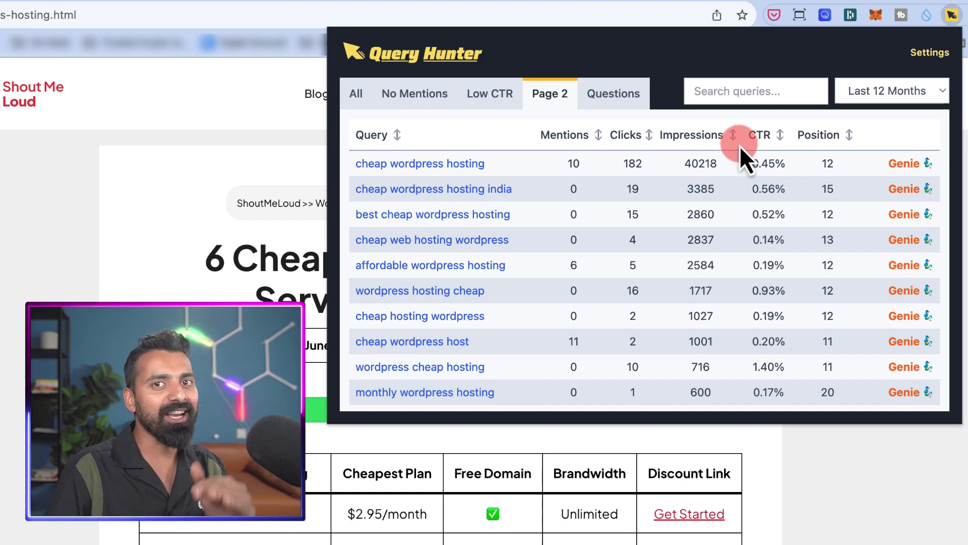
{"action": "scroll", "coordinate": [739, 147], "scroll_direction": "down", "scroll_amount": 1}
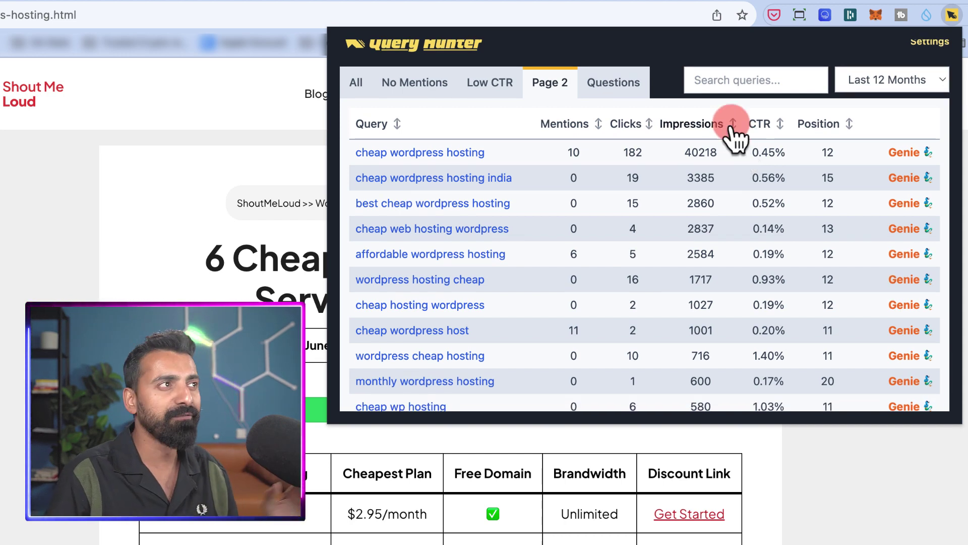
{"action": "scroll", "coordinate": [638, 126], "scroll_direction": "up", "scroll_amount": 1}
List question queries, from 'what is the cheapest hosting for wordpress for 2023?' down to 'what is wordpress hosting'.
{"action": "left_click", "coordinate": [611, 93]}
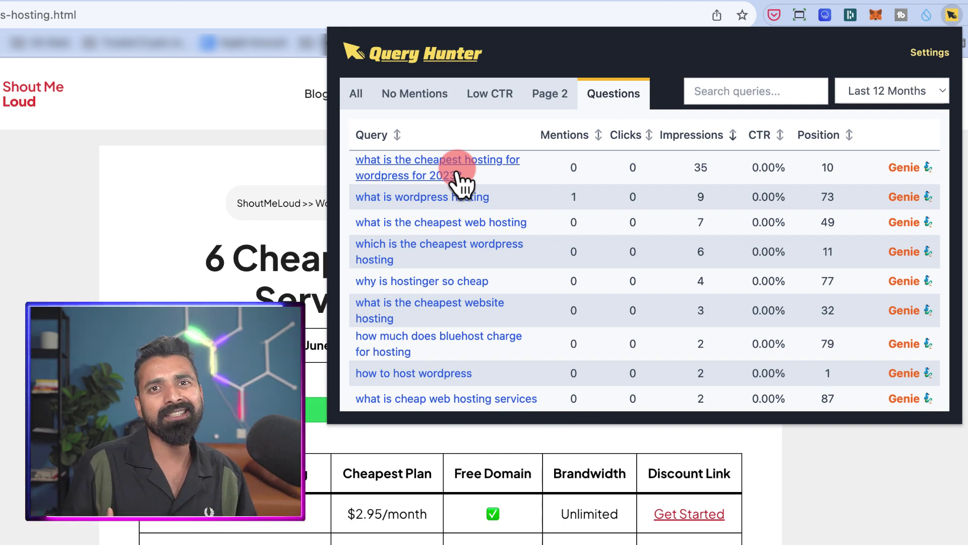
{"action": "scroll", "coordinate": [460, 180], "scroll_direction": "down", "scroll_amount": 1}
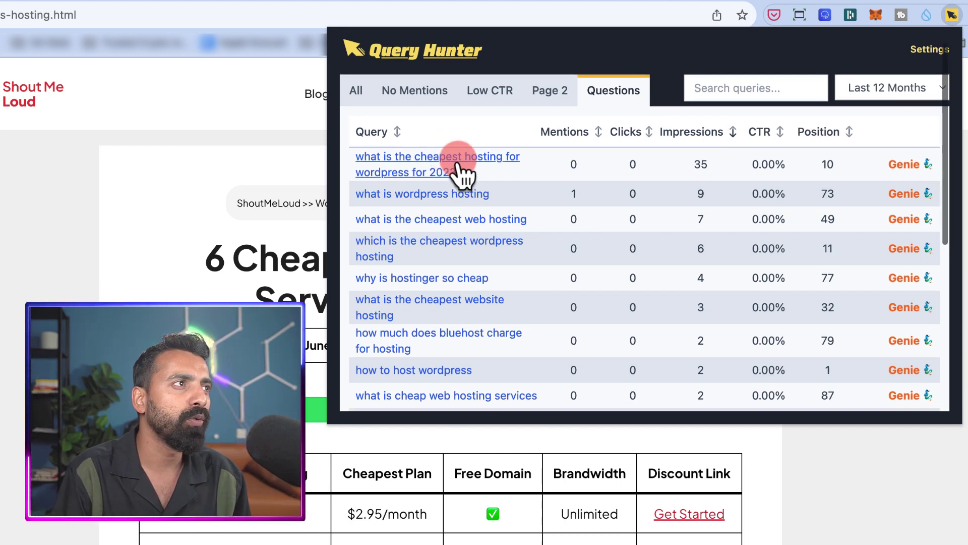
Generate a Snippet-length Content Genie suggestion for the top question, then return to the results.
{"action": "left_click", "coordinate": [900, 167]}
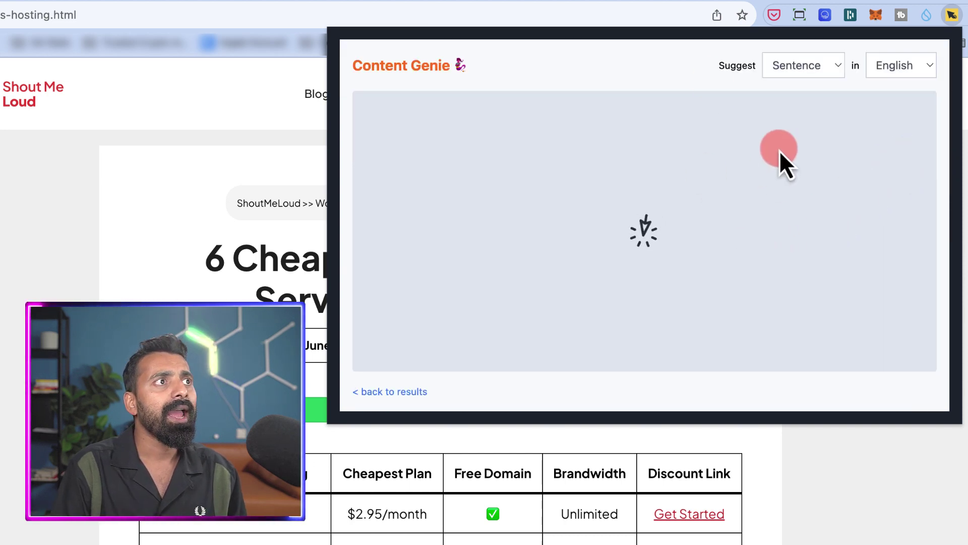
{"action": "left_click", "coordinate": [803, 77]}
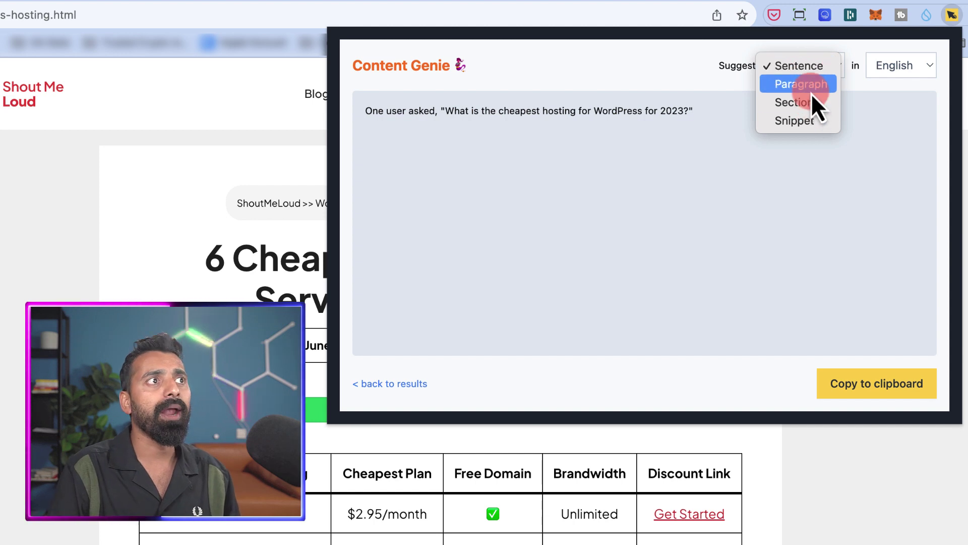
{"action": "left_click", "coordinate": [805, 121]}
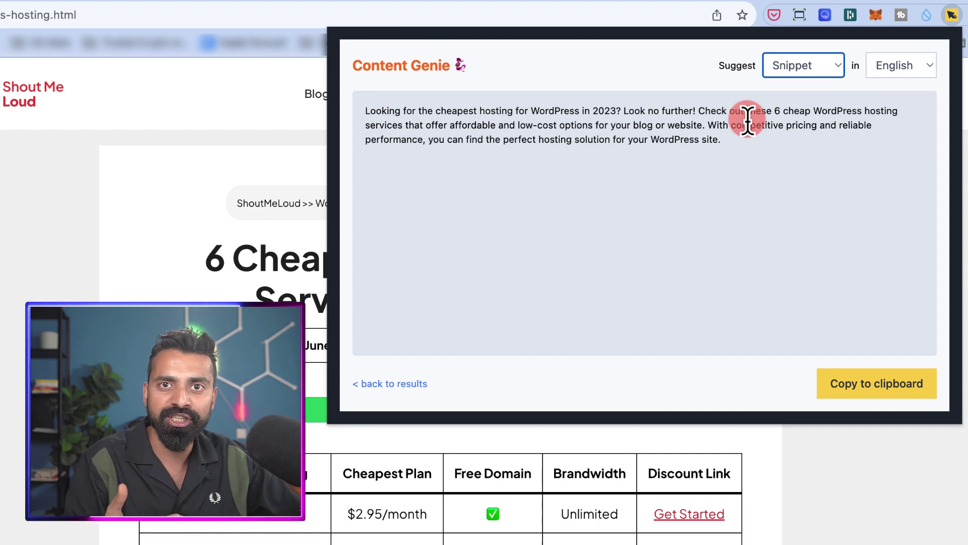
{"action": "left_click_drag", "start_coordinate": [727, 143], "coordinate": [760, 116]}
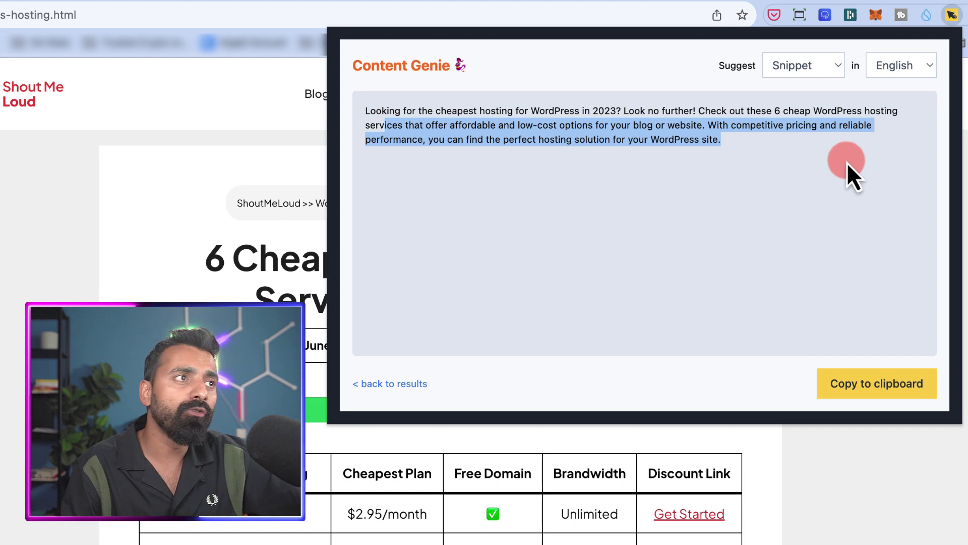
{"action": "left_click", "coordinate": [391, 385]}
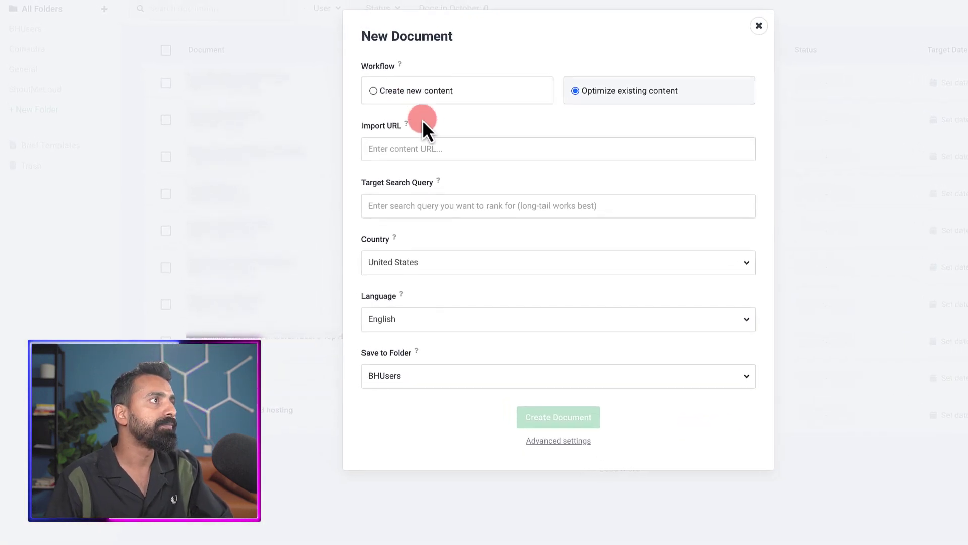
Paste the article URL and enter 'affordable hosting' as the target query.
{"action": "type", "text": "https://www.shoutmeloud.com/cheap-wordpress-hosting.html"}
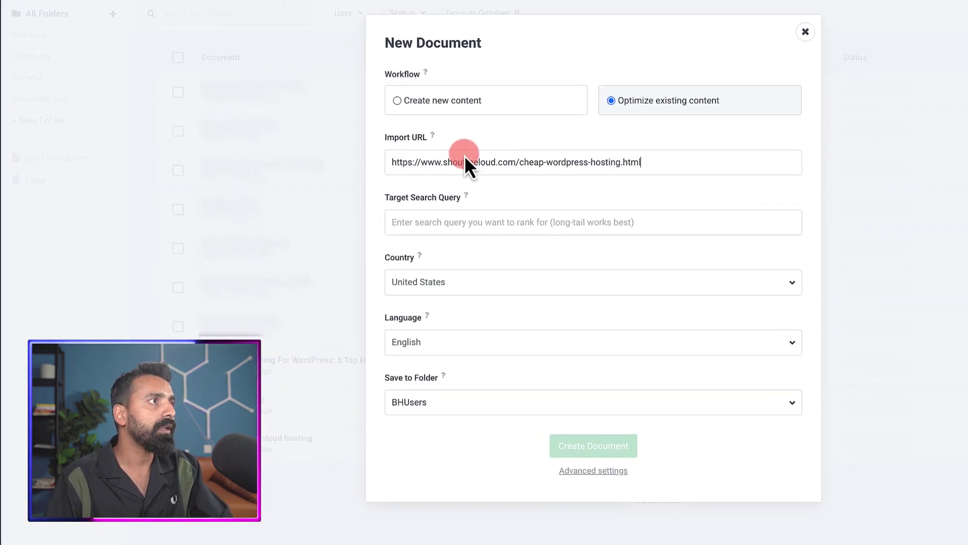
{"action": "left_click", "coordinate": [650, 228]}
{"action": "type", "text": "afford"}
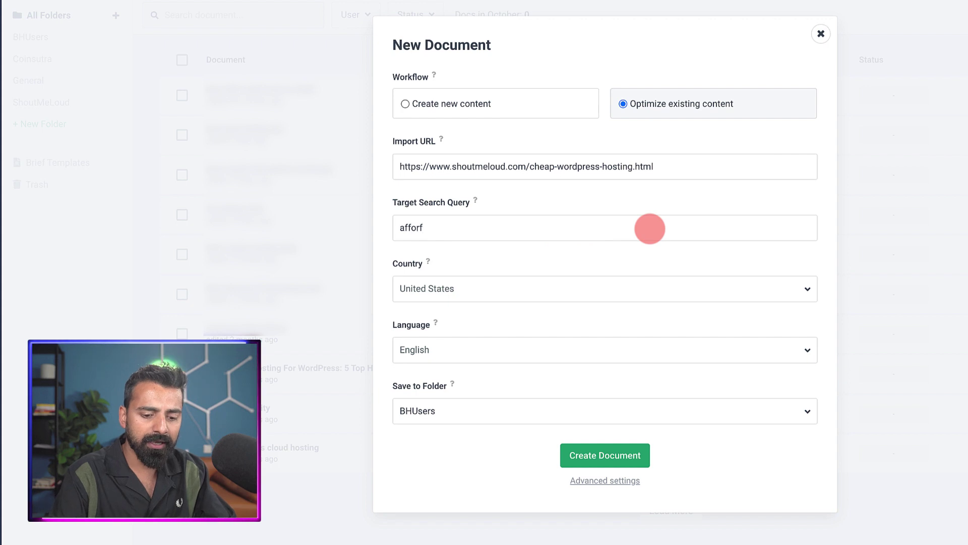
{"action": "key", "text": "BackSpace"}
{"action": "type", "text": "d"}
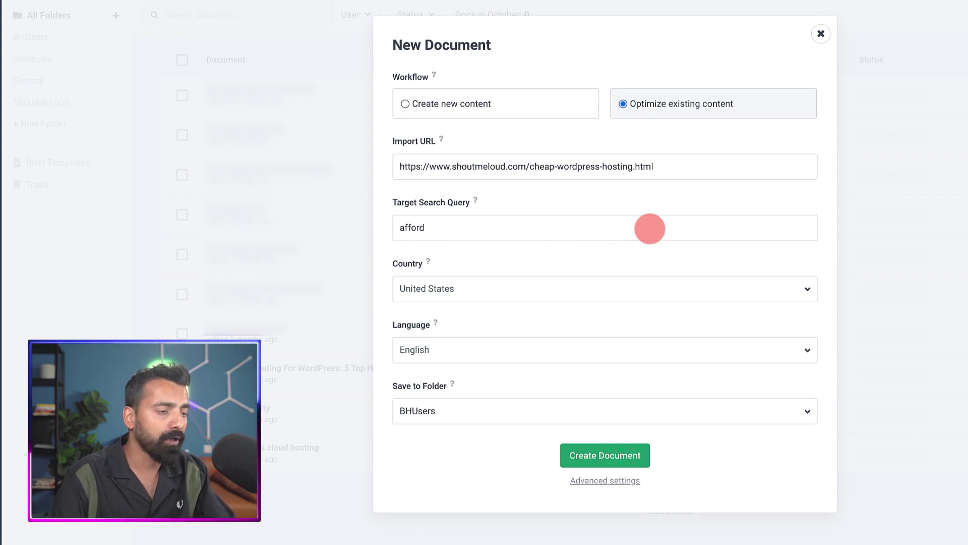
{"action": "type", "text": "asbleable hosting"}
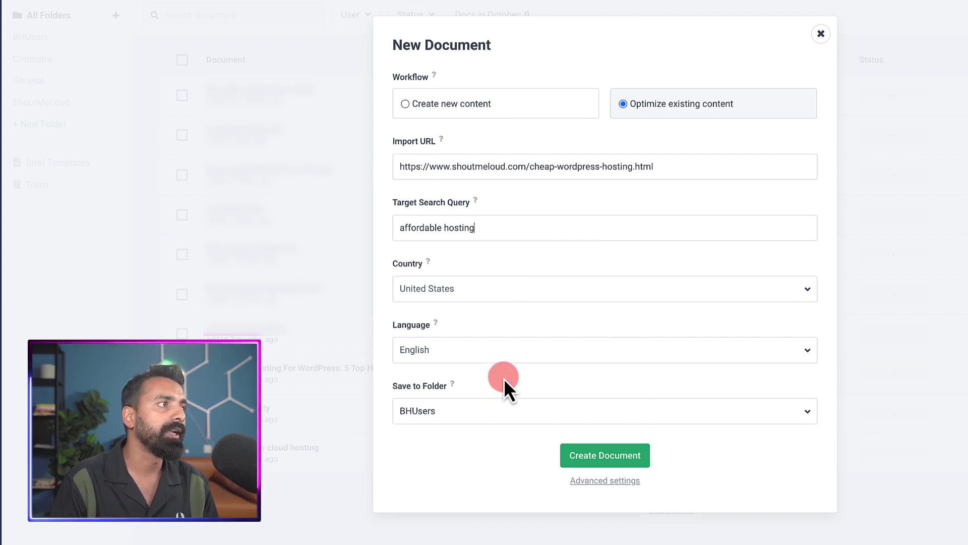
Save the document to the ShoutMeLoud folder and create it.
{"action": "left_click", "coordinate": [467, 414]}
{"action": "left_click", "coordinate": [438, 471]}
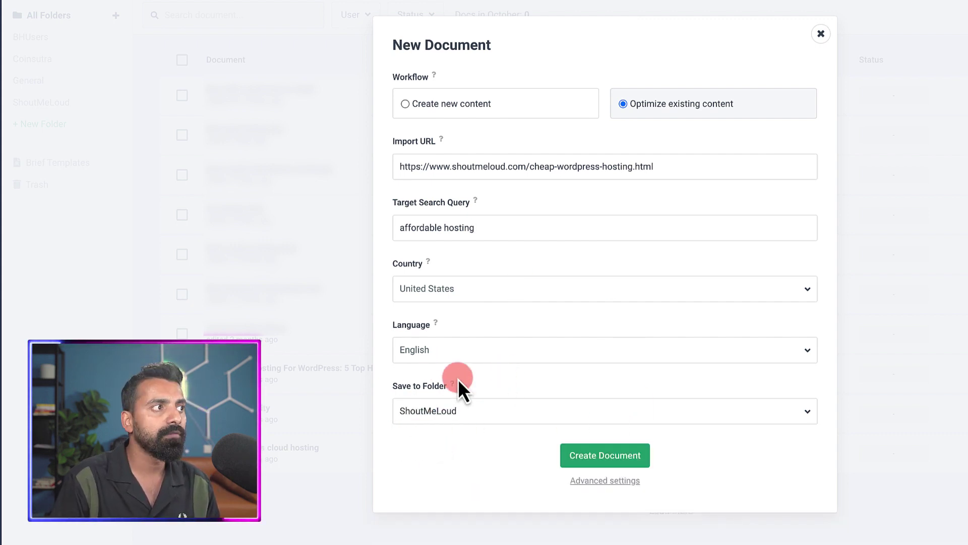
{"action": "left_click", "coordinate": [618, 455]}
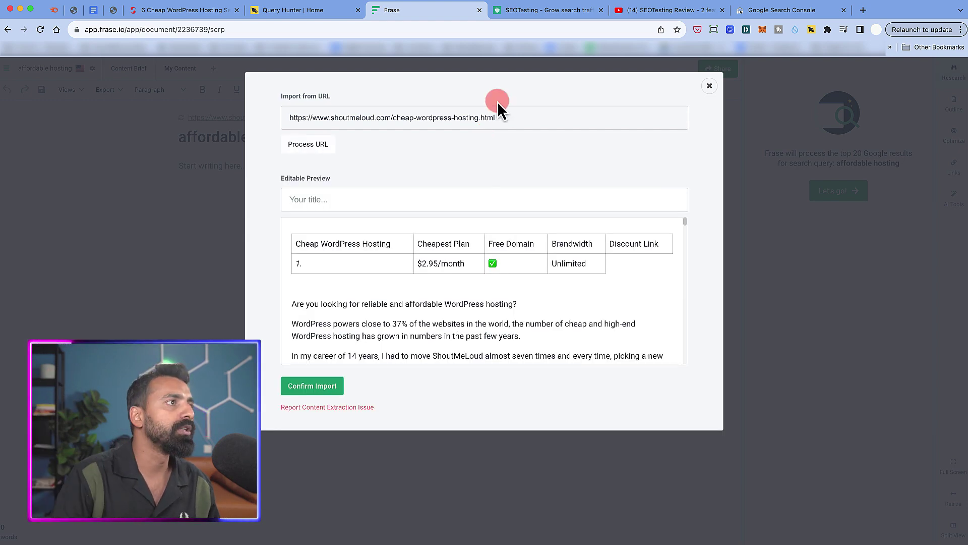
Copy the title '6 Cheap WordPress Hosting Services ( 2023 Deals)' into the preview and confirm import.
{"action": "left_click", "coordinate": [199, 11]}
{"action": "left_click_drag", "start_coordinate": [335, 182], "coordinate": [592, 217]}
{"action": "right_click", "coordinate": [586, 216]}
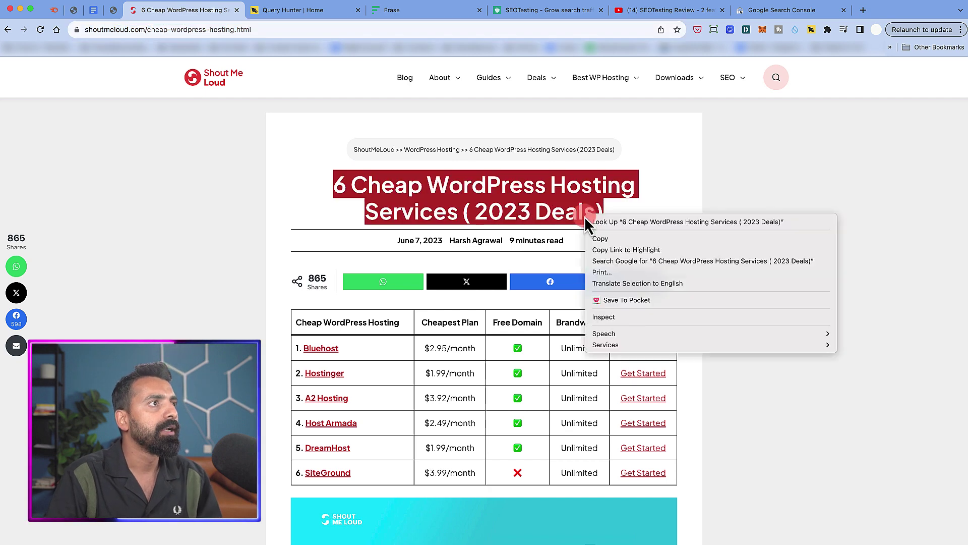
{"action": "left_click", "coordinate": [619, 238]}
{"action": "left_click", "coordinate": [409, 14]}
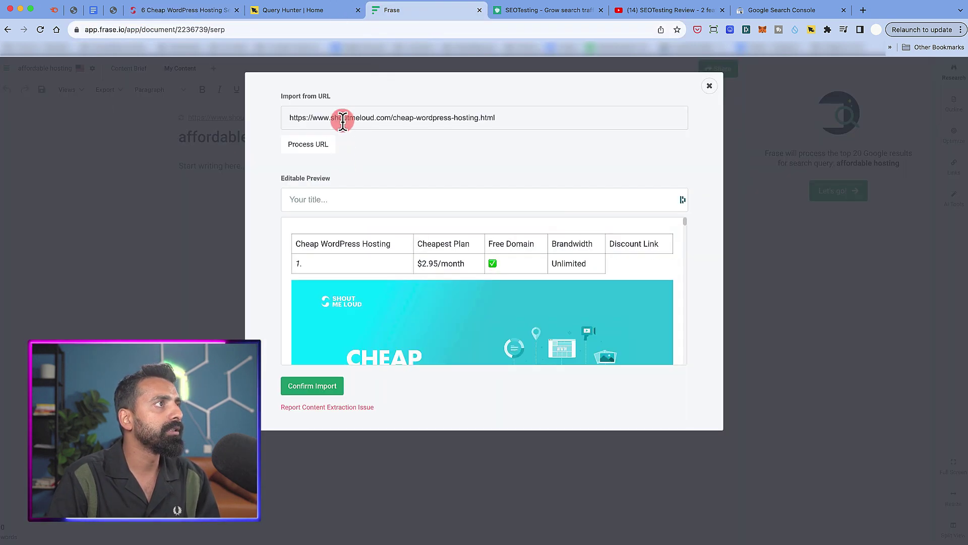
{"action": "left_click", "coordinate": [352, 200]}
{"action": "key", "text": "super+v"}
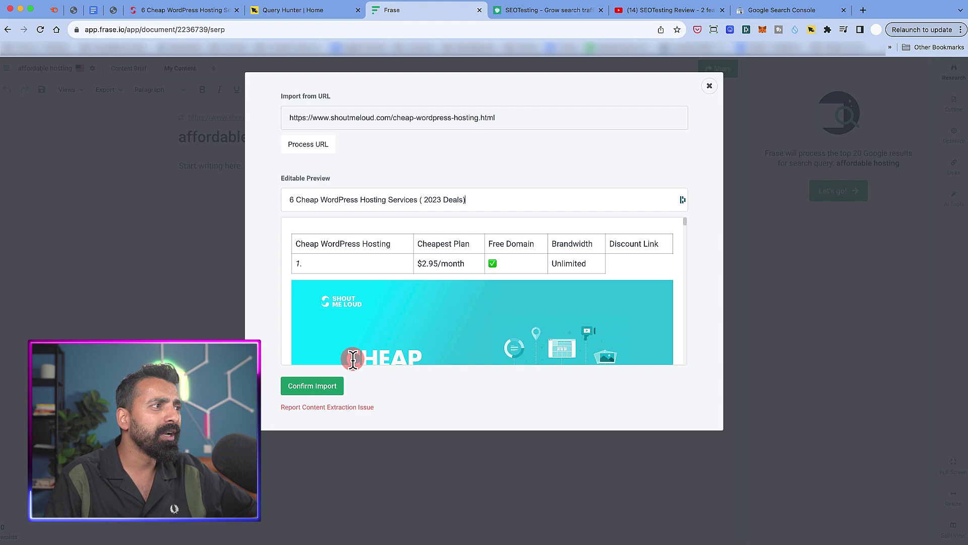
{"action": "left_click", "coordinate": [318, 387]}
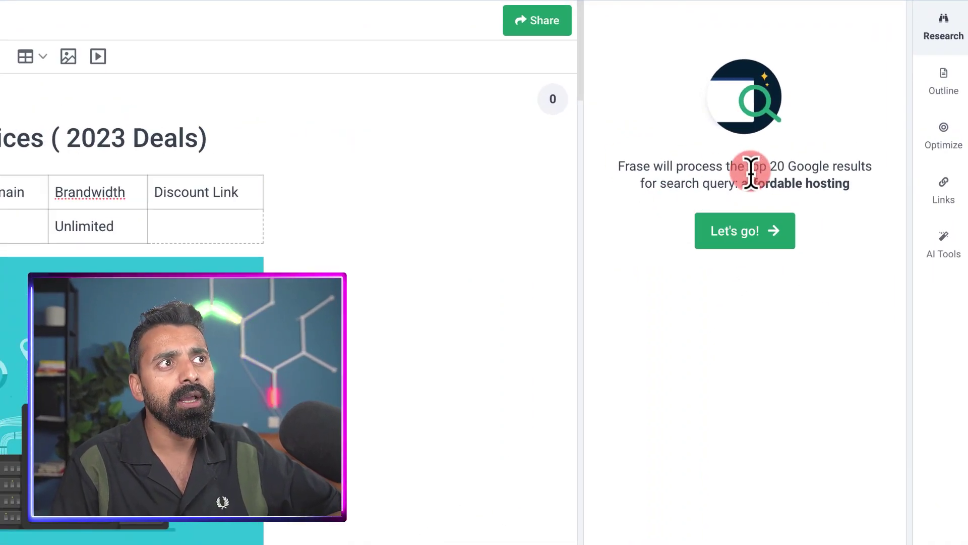
Process the 19 top Google results for 'affordable hosting' and view the 18% topic score.
{"action": "left_click", "coordinate": [762, 233]}
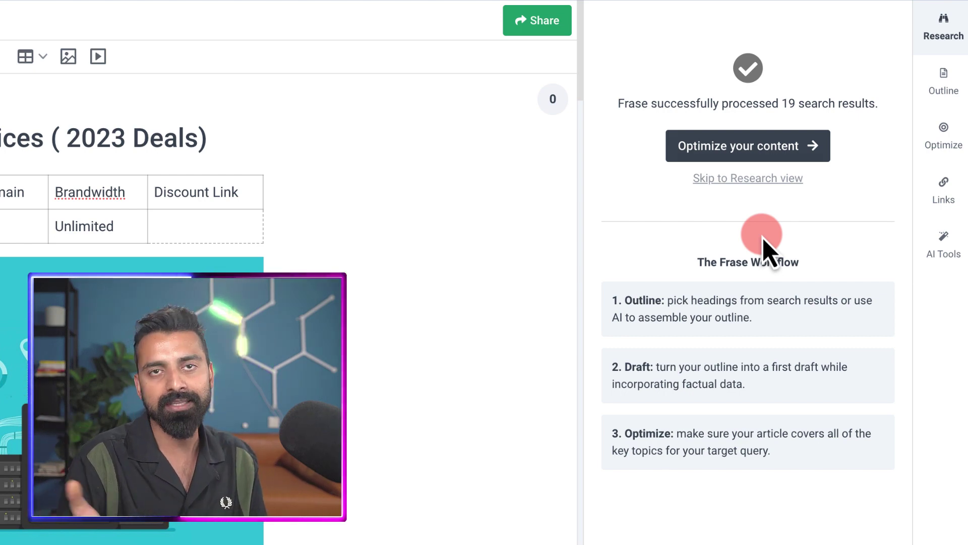
{"action": "left_click", "coordinate": [779, 157]}
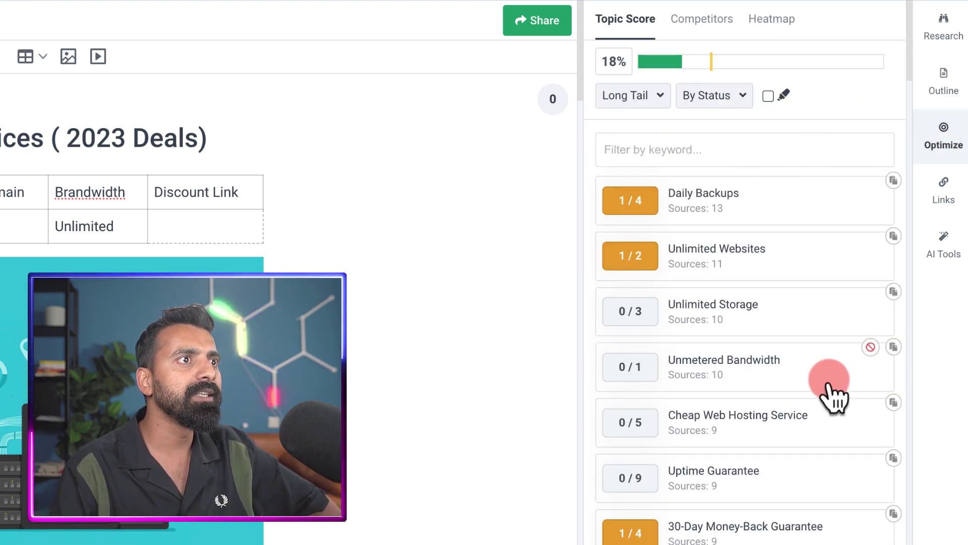
Review the Topic Score list for missing topics like Unlimited Storage and Uptime Guarantee.
{"action": "scroll", "coordinate": [812, 381], "scroll_direction": "down", "scroll_amount": 2}
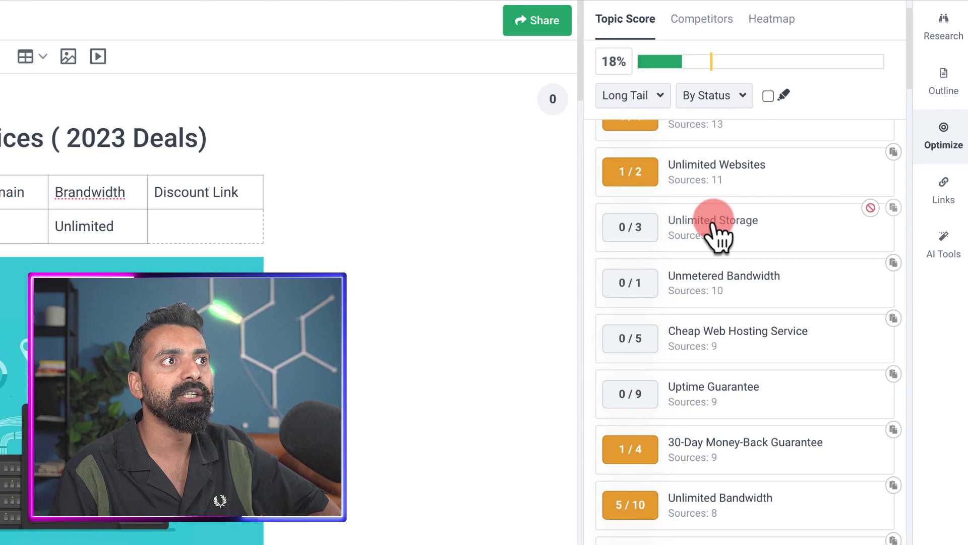
{"action": "mouse_move", "coordinate": [638, 234]}
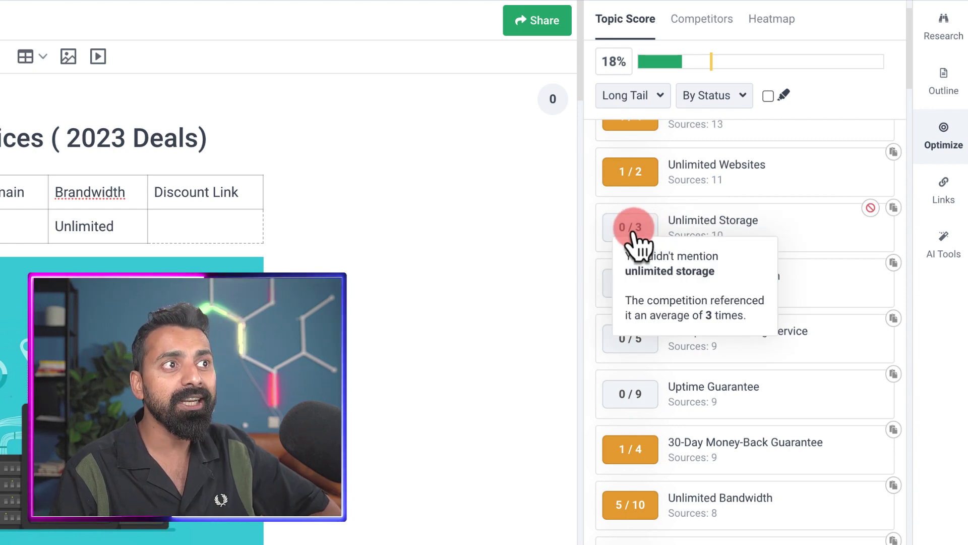
{"action": "scroll", "coordinate": [637, 243], "scroll_direction": "up", "scroll_amount": 1}
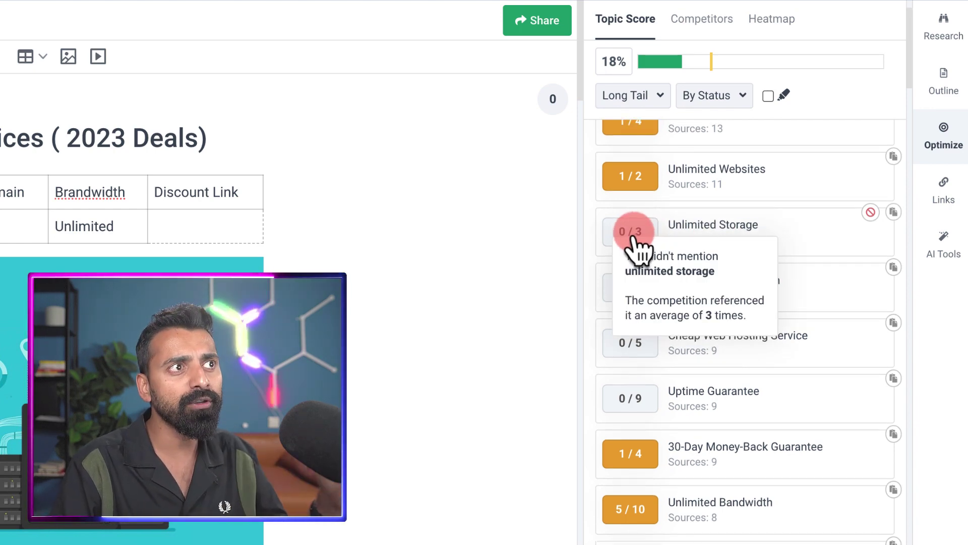
{"action": "scroll", "coordinate": [822, 222], "scroll_direction": "down", "scroll_amount": 2}
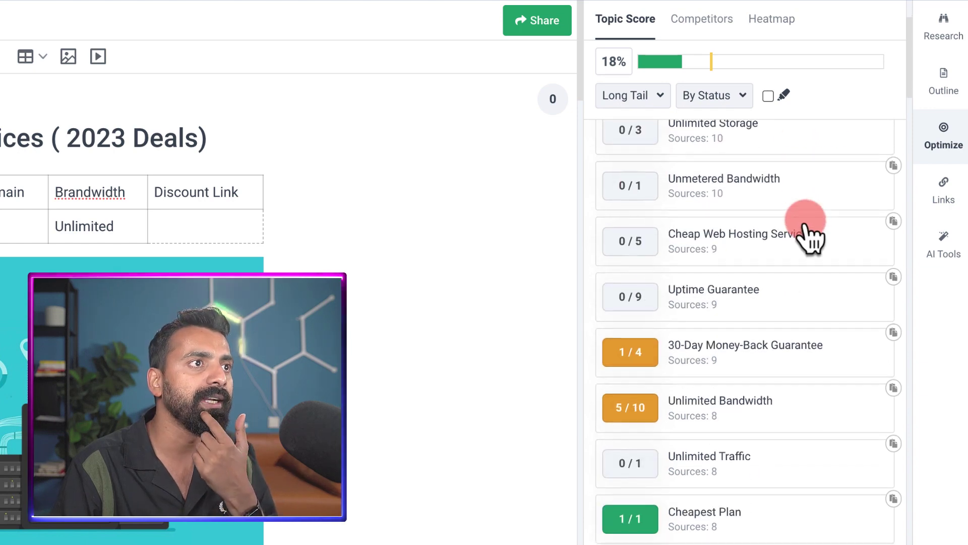
{"action": "mouse_move", "coordinate": [613, 312]}
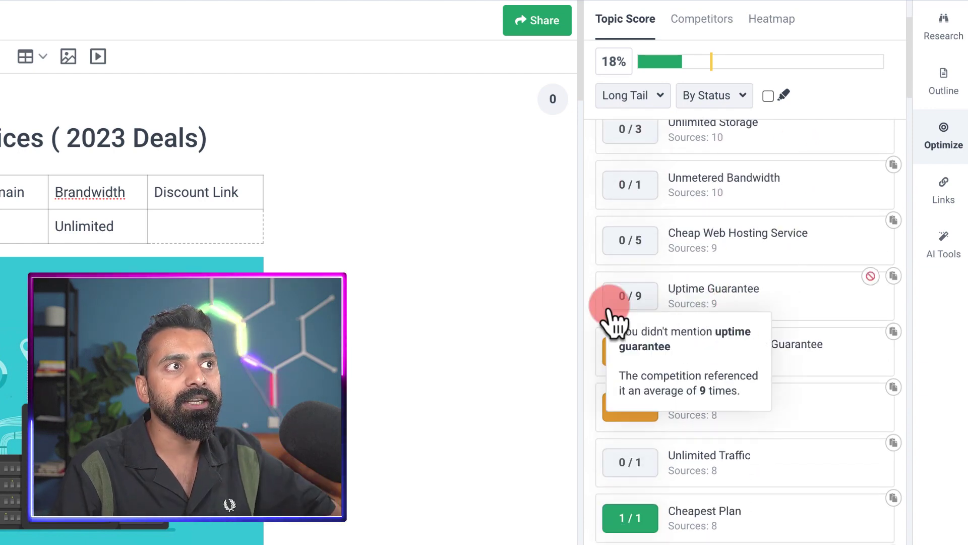
{"action": "scroll", "coordinate": [656, 312], "scroll_direction": "down", "scroll_amount": 6}
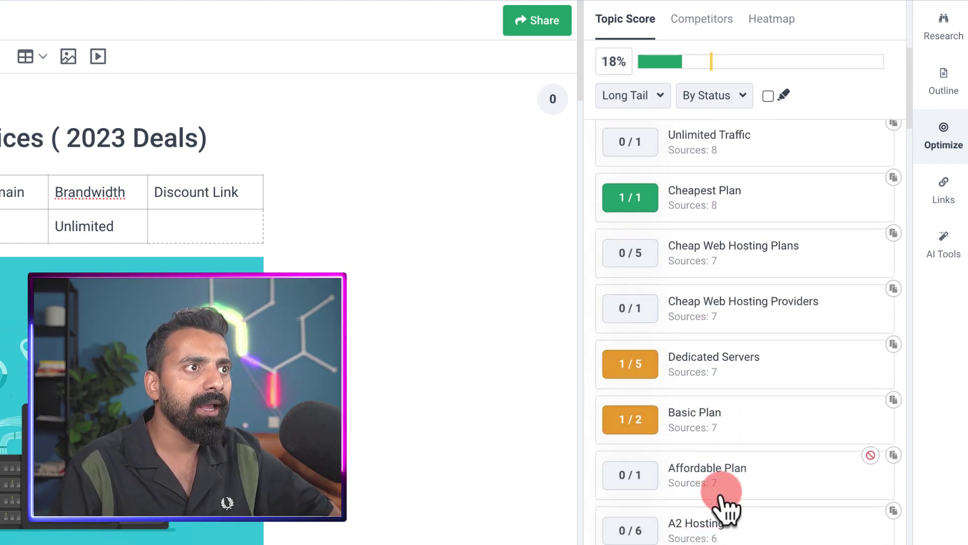
{"action": "scroll", "coordinate": [689, 446], "scroll_direction": "up", "scroll_amount": 4}
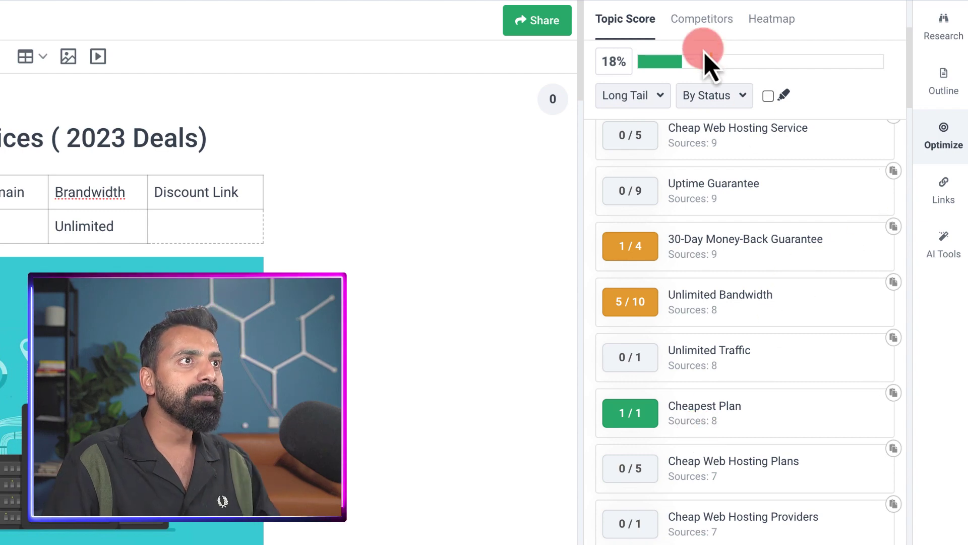
{"action": "left_click", "coordinate": [944, 85]}
Show the Research overview for 'affordable hosting' with average words, headers, links and images.
{"action": "left_click", "coordinate": [946, 27]}
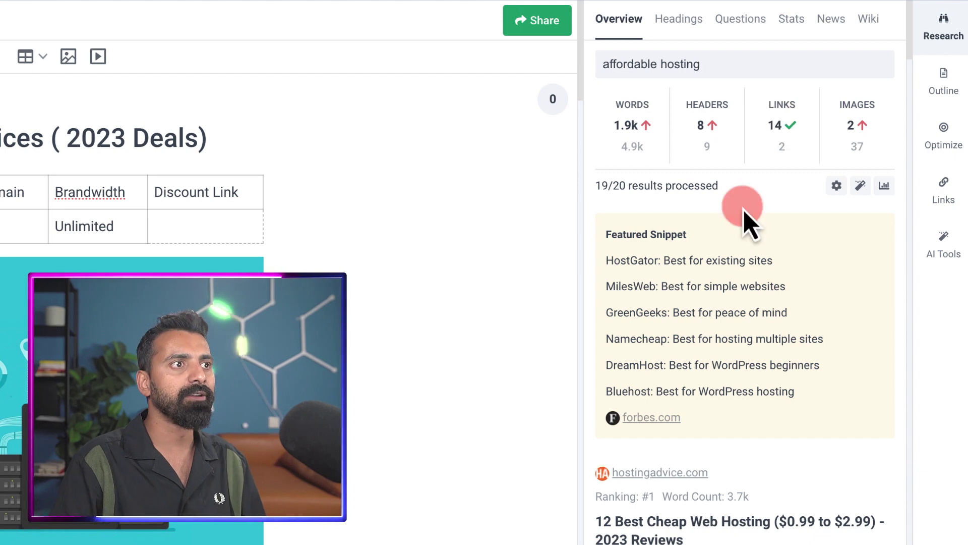
{"action": "scroll", "coordinate": [739, 202], "scroll_direction": "down", "scroll_amount": 5}
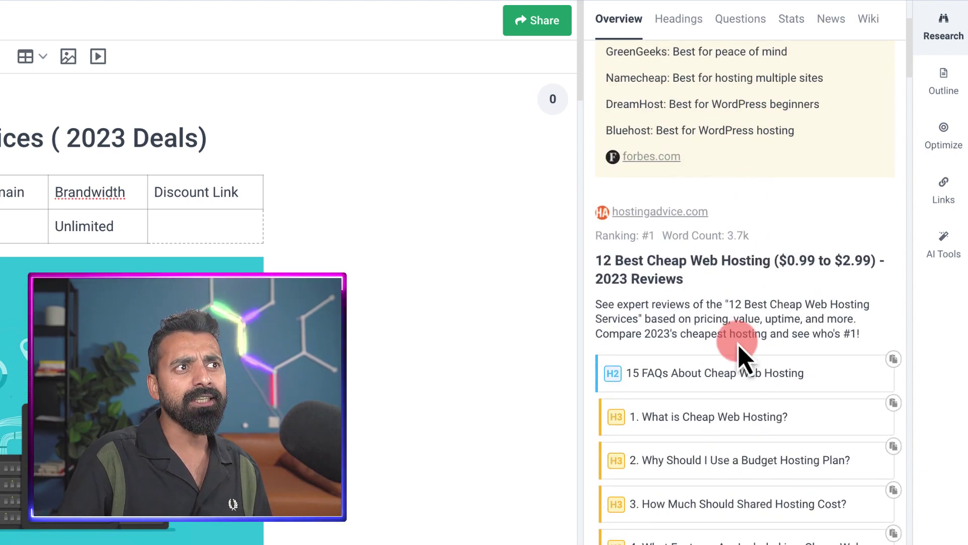
{"action": "scroll", "coordinate": [749, 411], "scroll_direction": "down", "scroll_amount": 1}
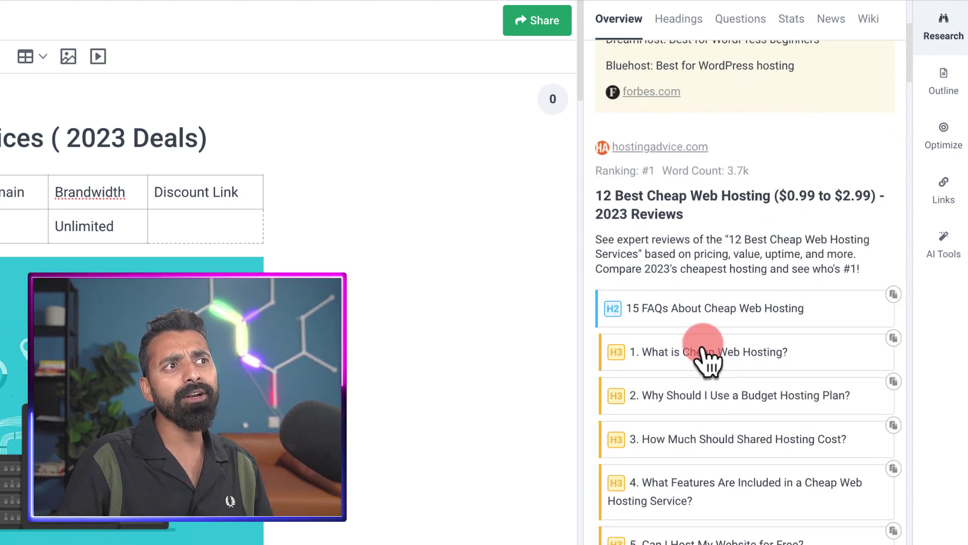
{"action": "scroll", "coordinate": [713, 382], "scroll_direction": "down", "scroll_amount": 2}
{"action": "scroll", "coordinate": [712, 392], "scroll_direction": "down", "scroll_amount": 1}
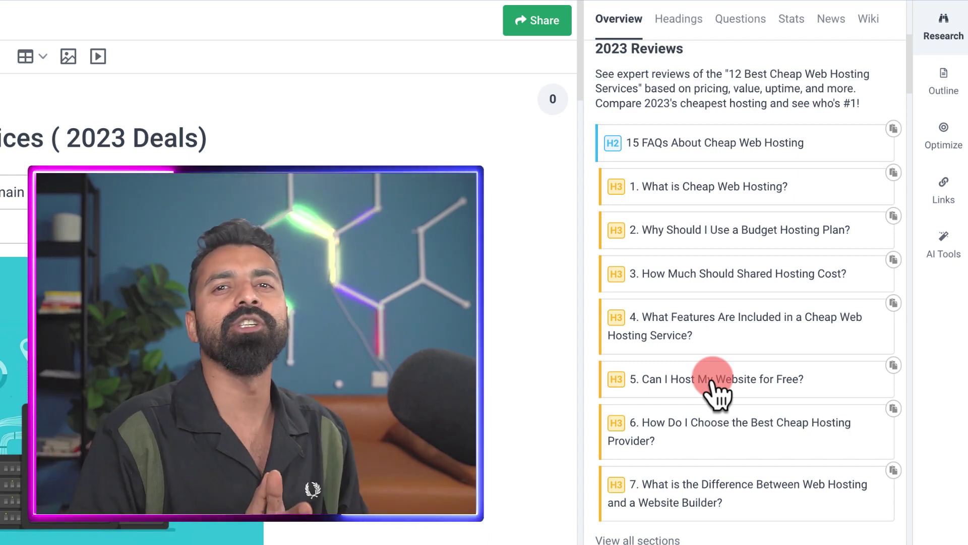
{"action": "scroll", "coordinate": [905, 166], "scroll_direction": "down", "scroll_amount": 1}
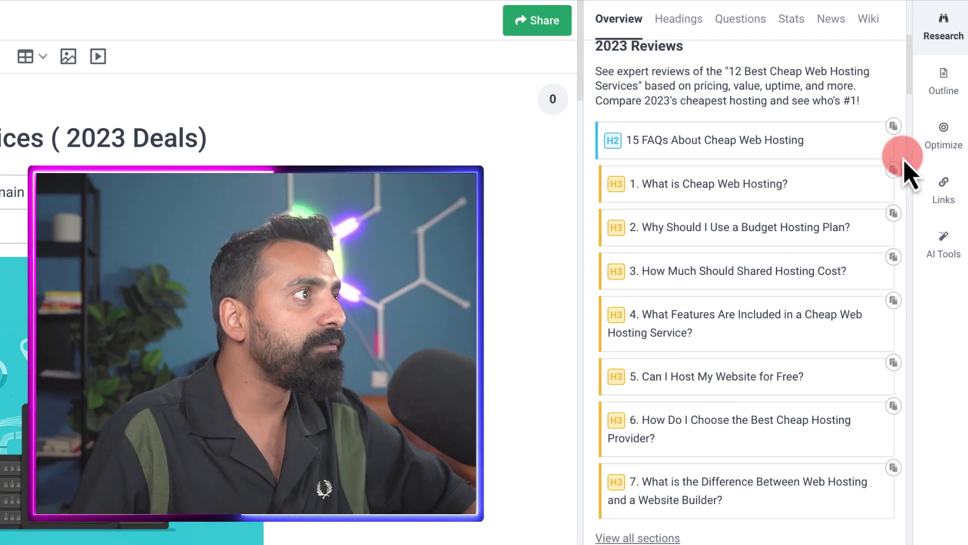